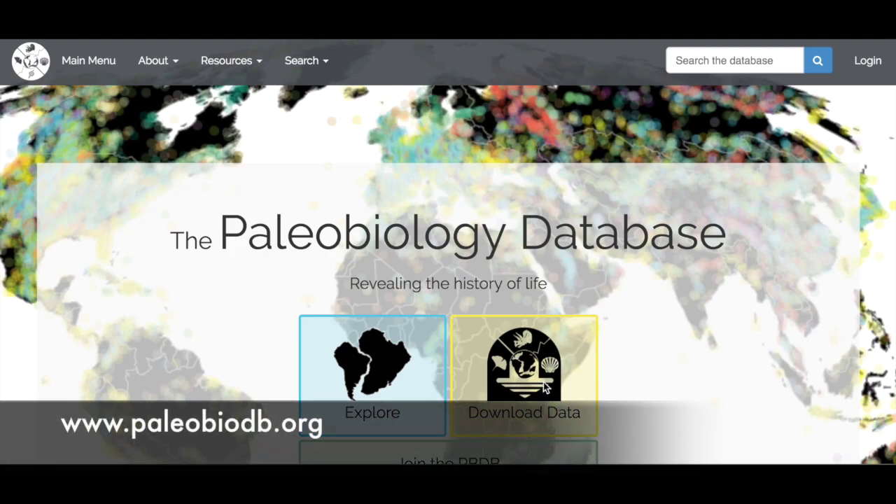
Open the Download Records form from the Paleobiology Database home page's Download Data tile.
click(545, 387)
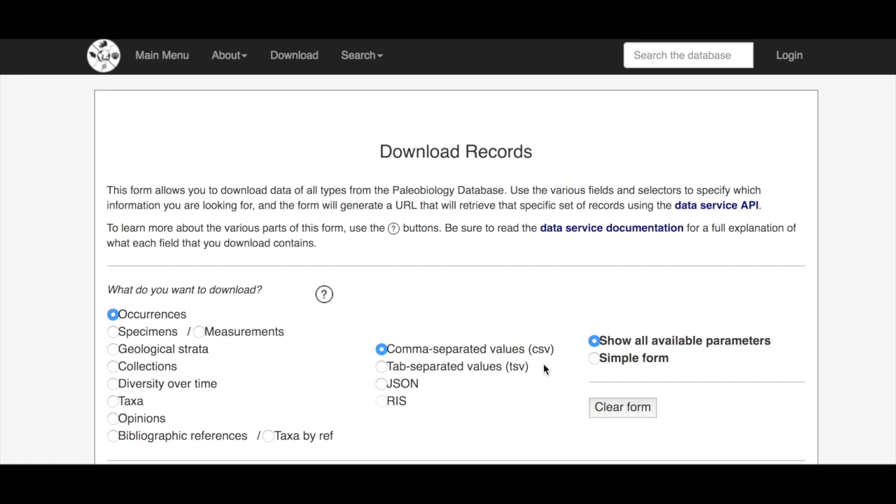
Scroll the Download Records form down to the Select by taxonomy section.
scroll(545, 371, down, 3)
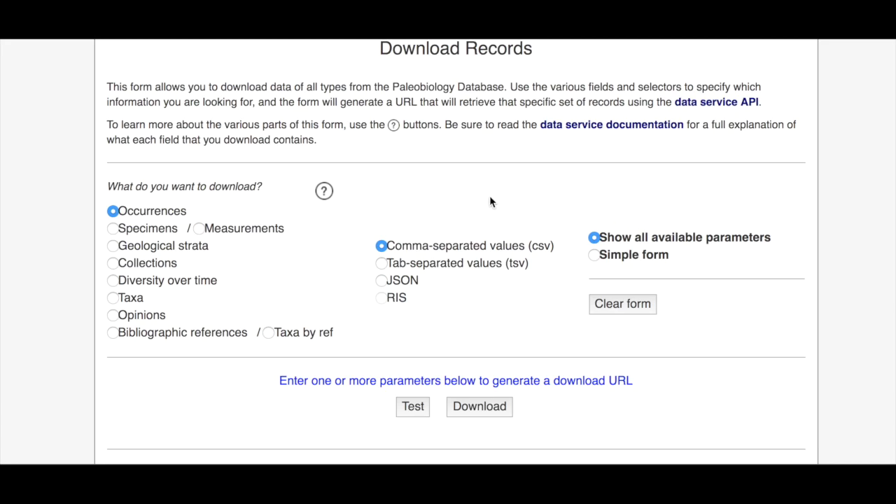
scroll(490, 202, down, 5)
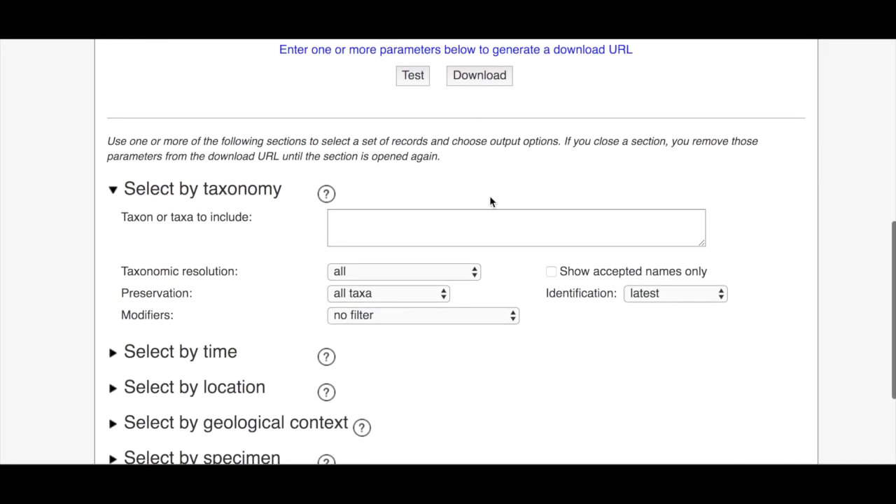
Enter Bivalvia as the taxon and set the taxonomic resolution to lump by genus.
click(467, 242)
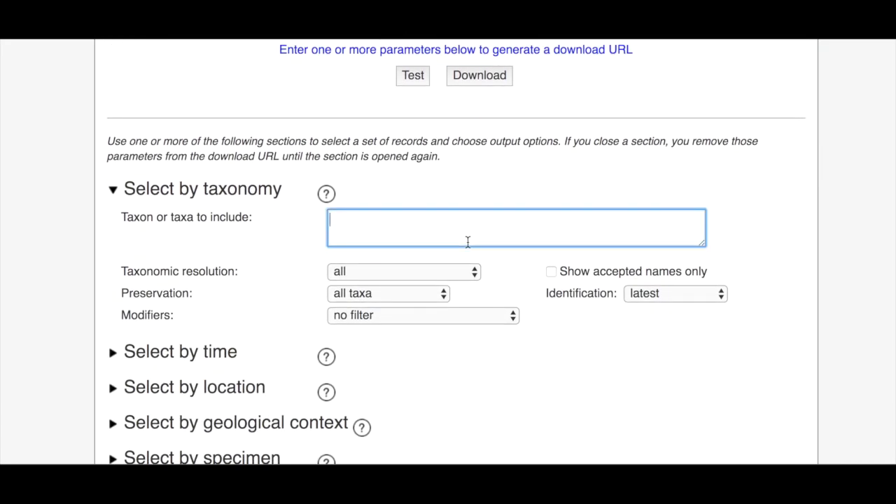
text(Bivalvia)
click(398, 270)
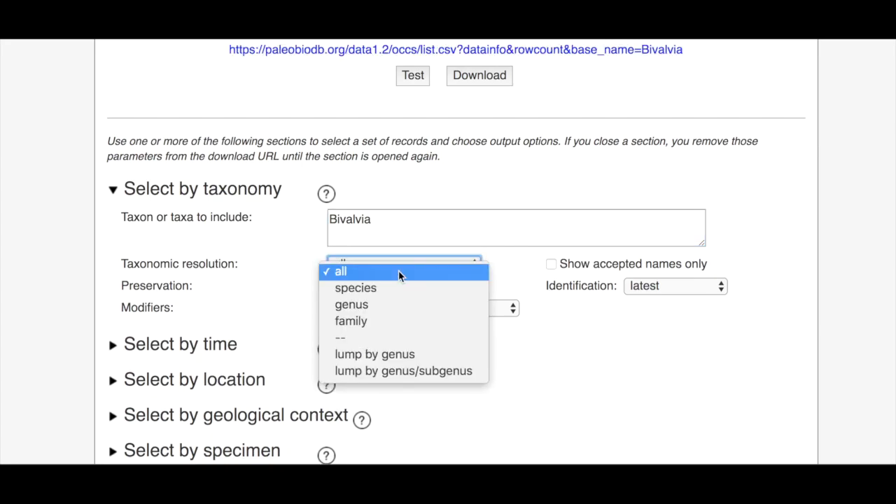
click(395, 351)
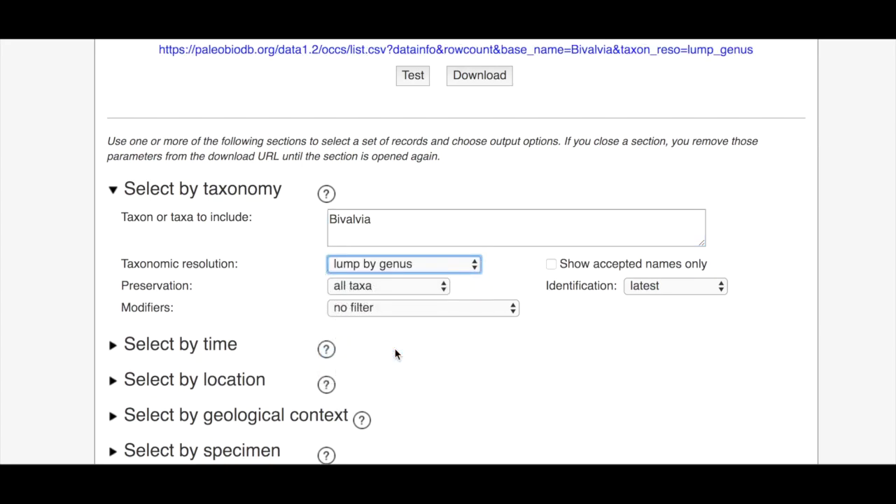
Expand Select by time and set the interval from Permian through Permian.
scroll(532, 275, down, 3)
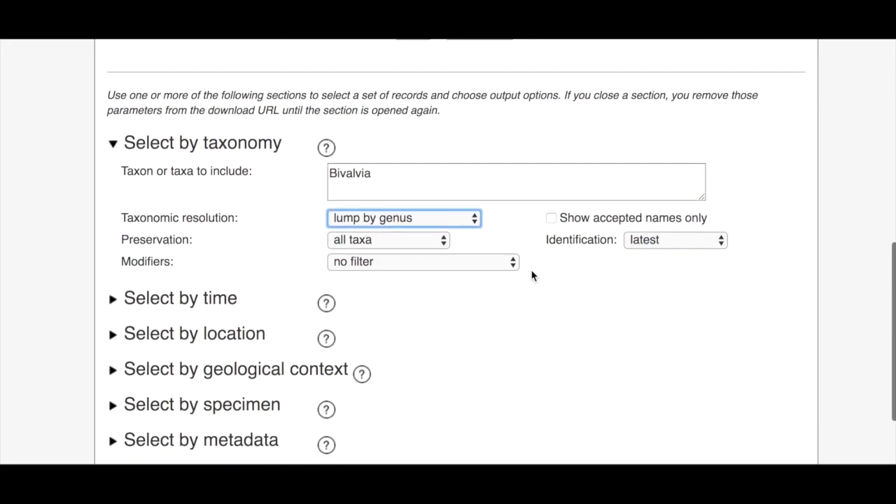
click(112, 268)
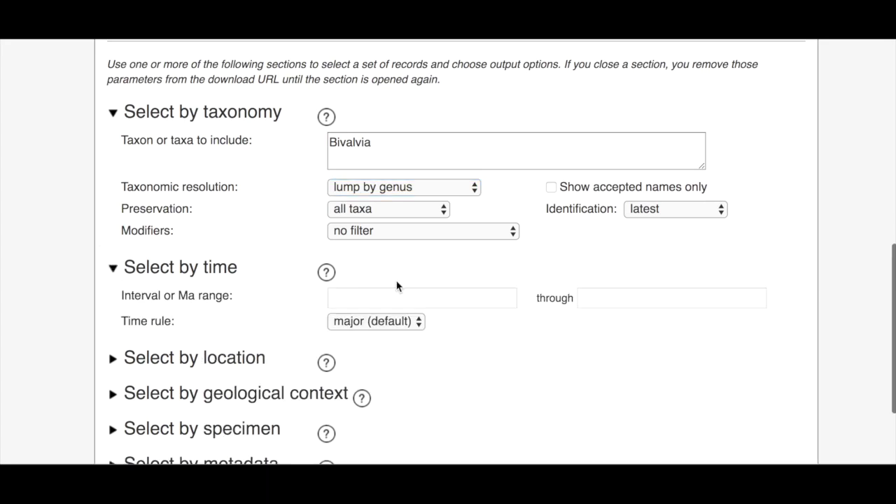
scroll(397, 285, down, 2)
click(390, 250)
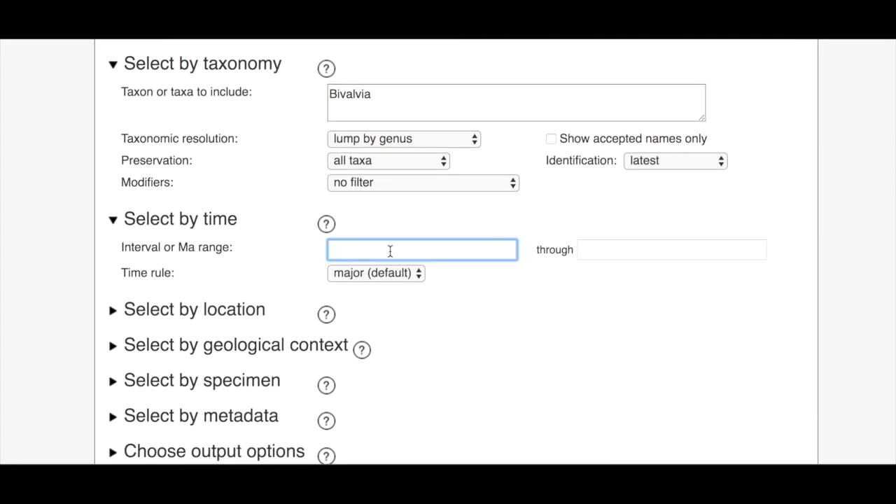
text(Permian)
key(Tab)
text(Permian)
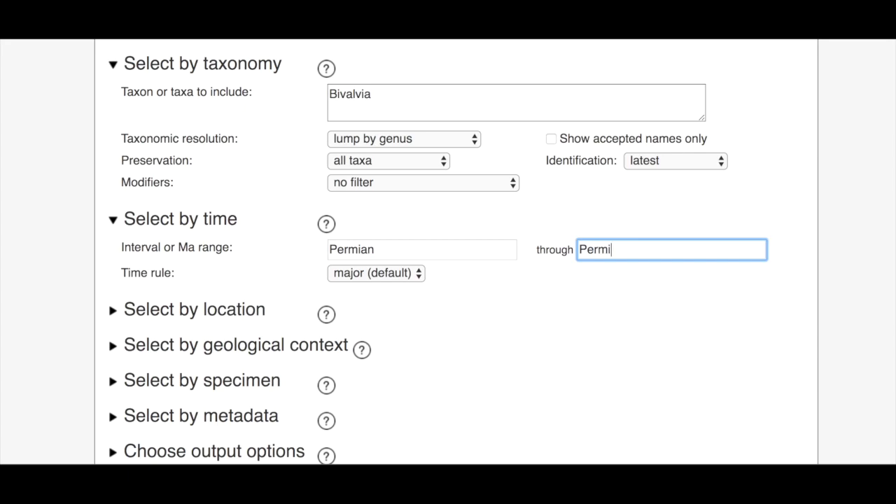
click(497, 292)
Expand the location filter without picking a continent, then expand Choose output options.
scroll(497, 293, down, 3)
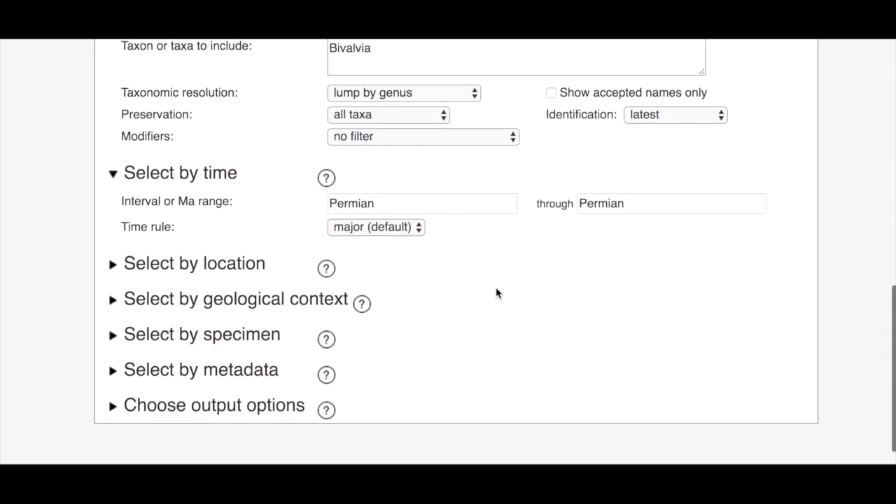
click(113, 239)
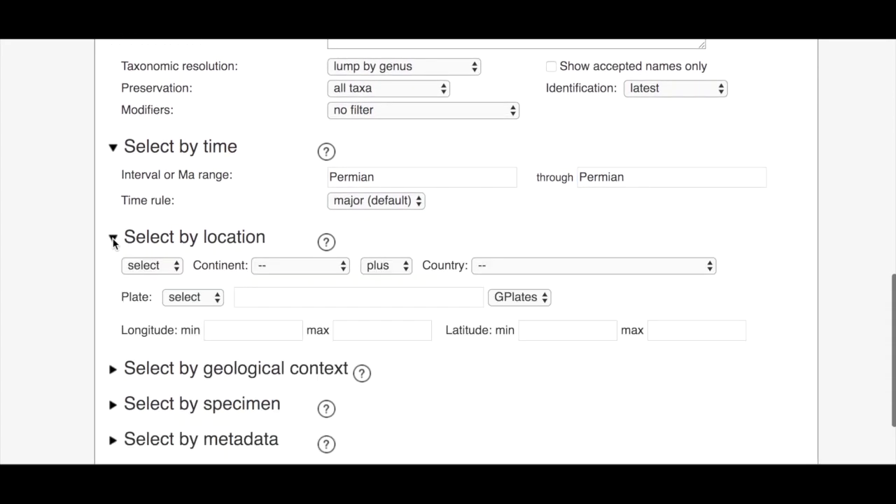
click(273, 266)
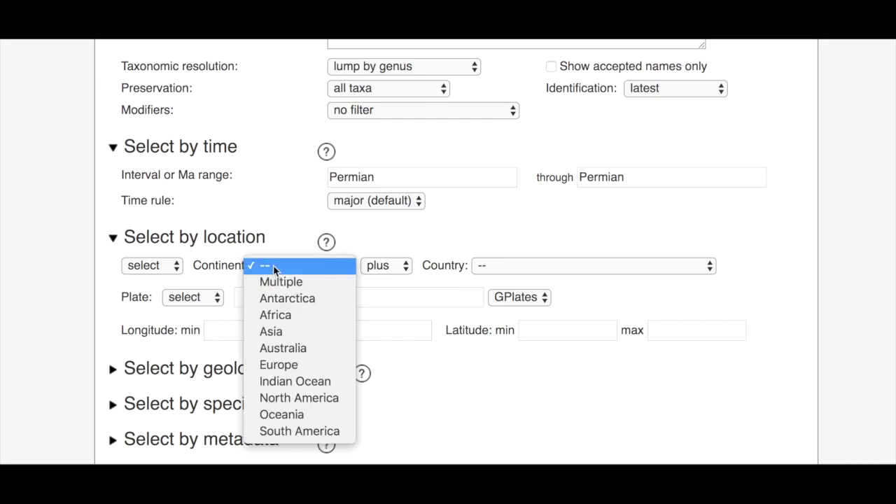
click(273, 266)
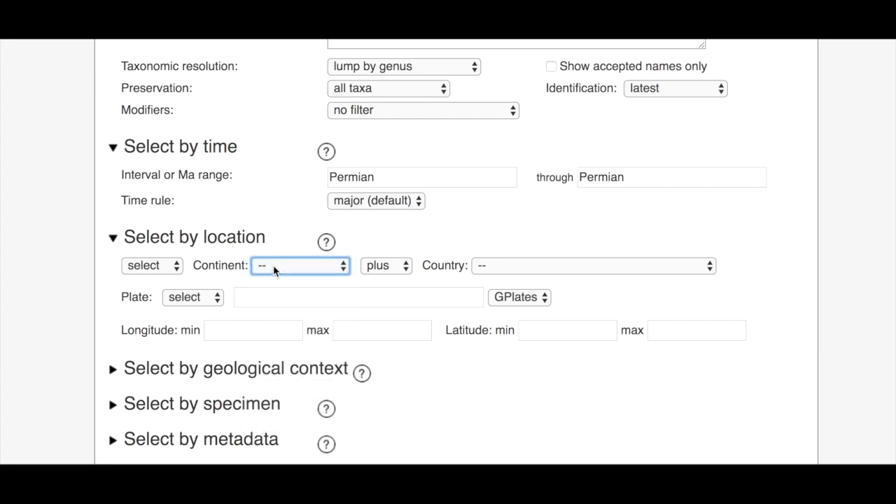
scroll(439, 352, down, 2)
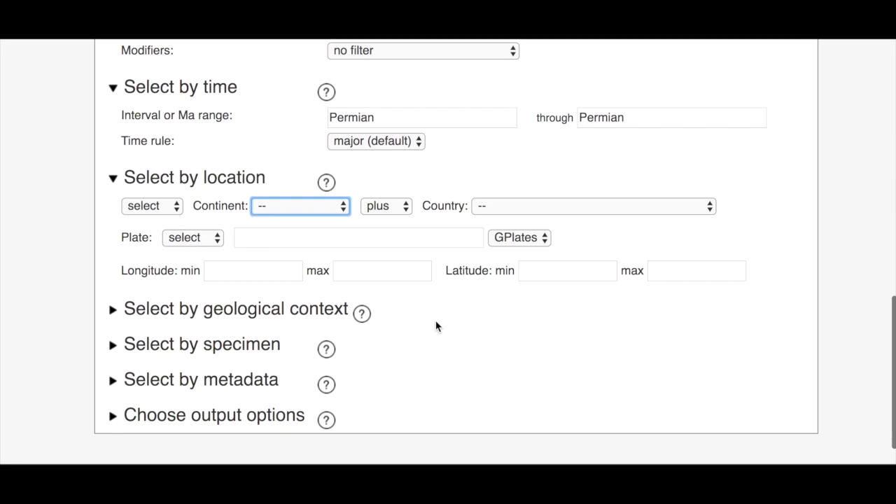
scroll(436, 324, down, 1)
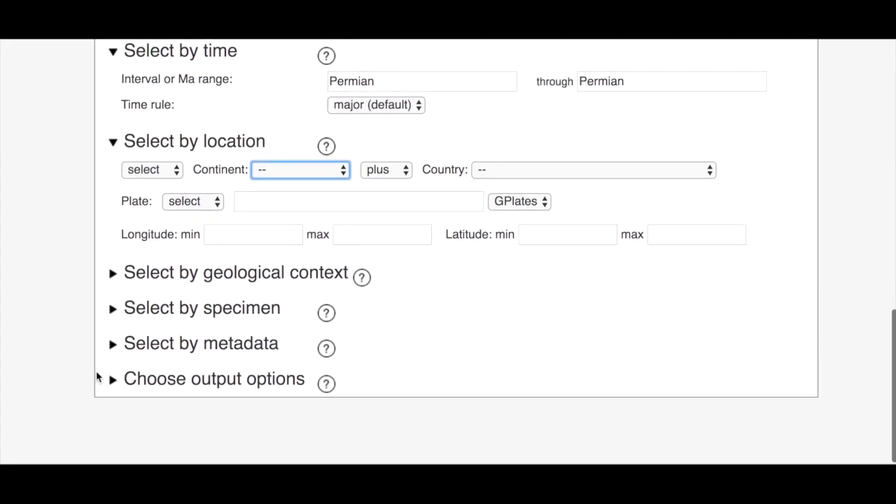
click(112, 378)
Include the ecospace block in the output and scroll back up toward Download.
scroll(507, 272, down, 5)
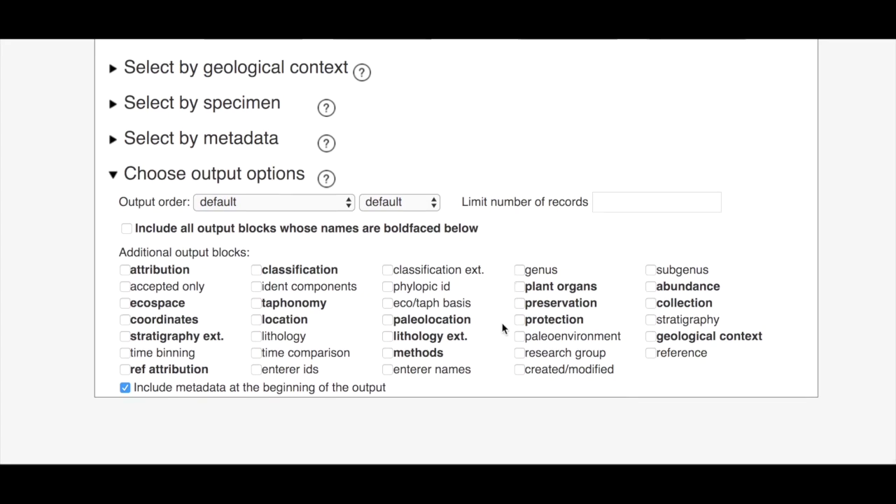
click(125, 304)
scroll(530, 193, up, 10)
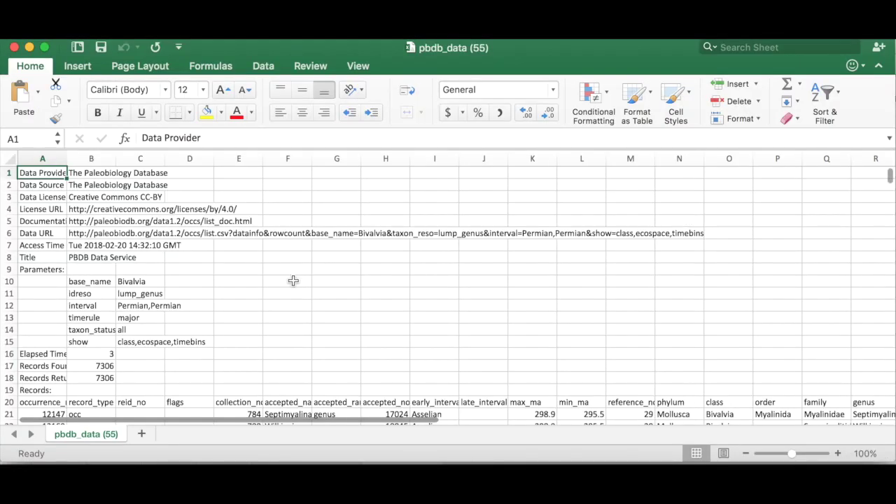
Delete the metadata rows 1–19 from the pbdb_data (55) sheet.
shift+click(10, 390)
right_click(10, 376)
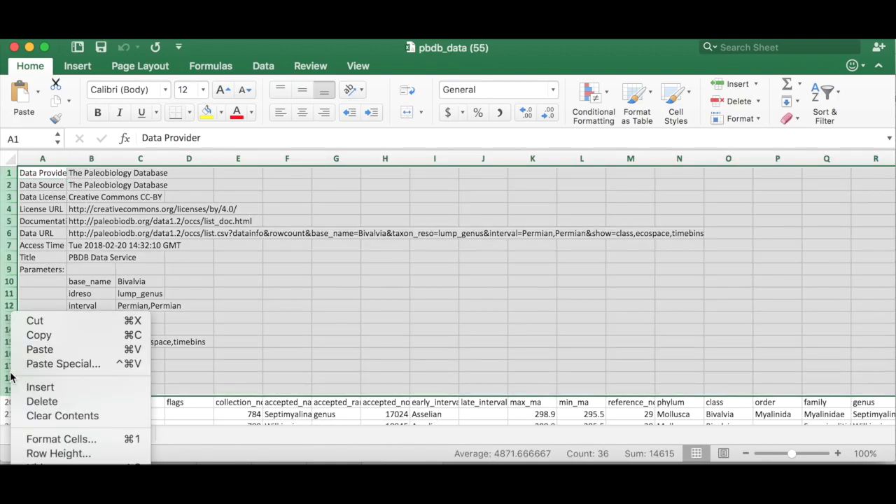
click(31, 399)
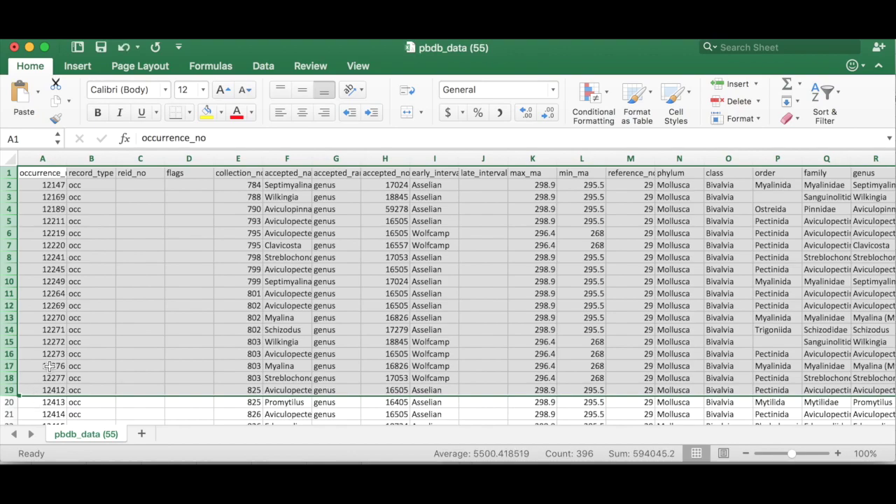
click(170, 248)
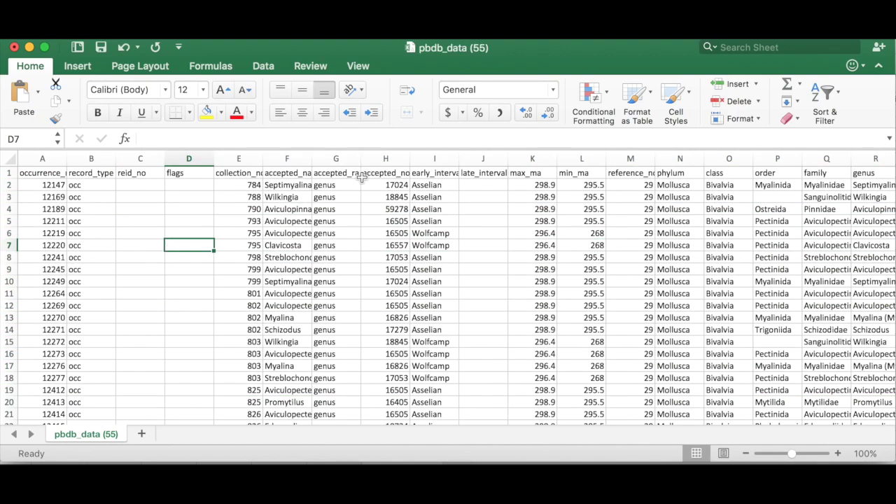
click(303, 208)
click(329, 208)
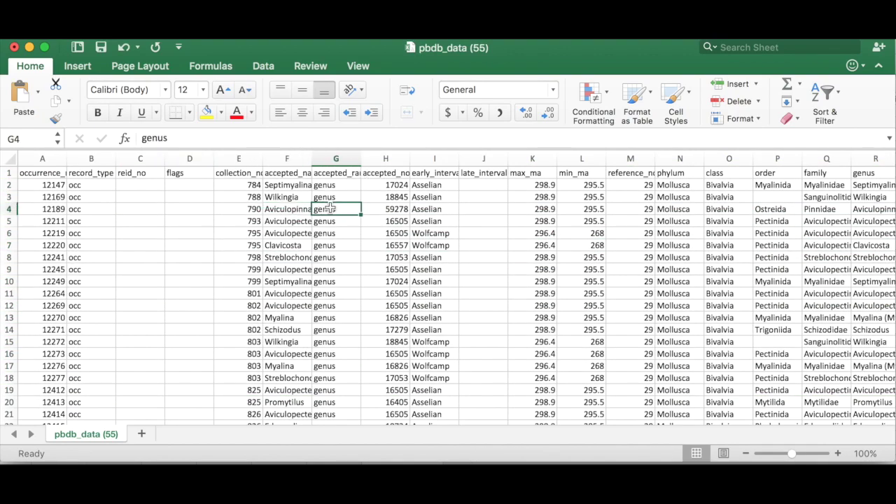
scroll(426, 208, right, 3)
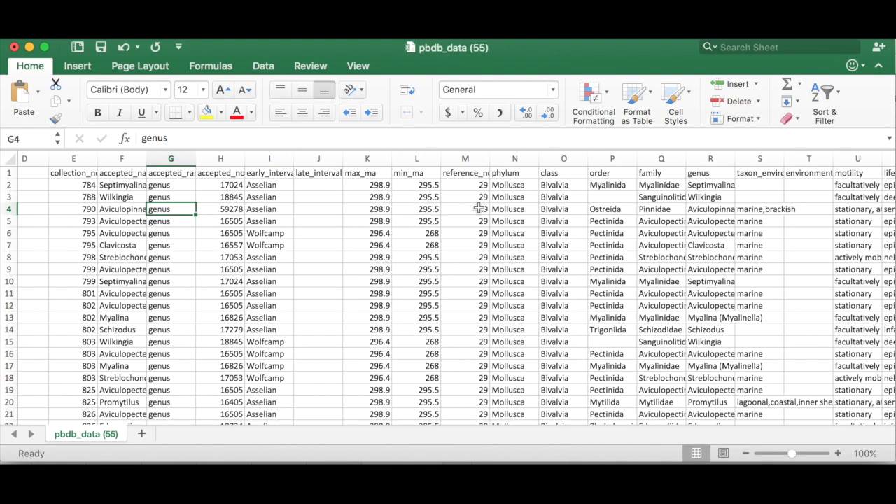
click(514, 198)
scroll(516, 201, right, 1)
click(516, 200)
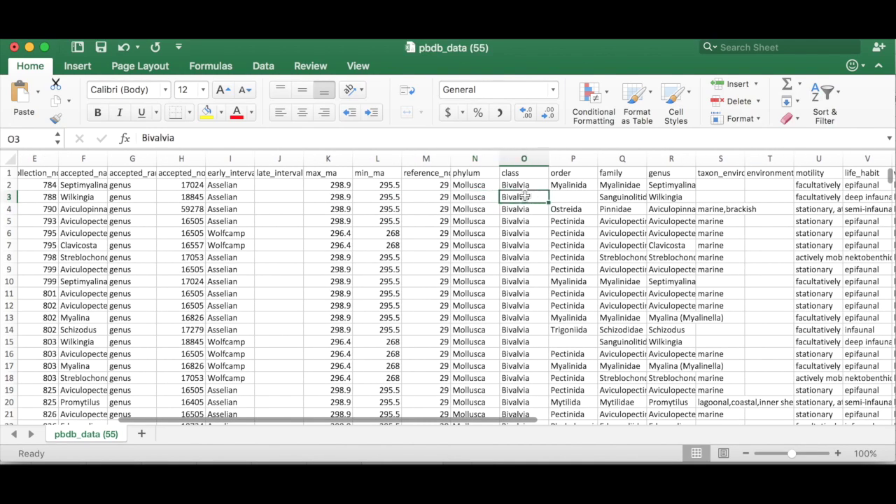
scroll(516, 199, right, 1)
click(540, 219)
click(592, 221)
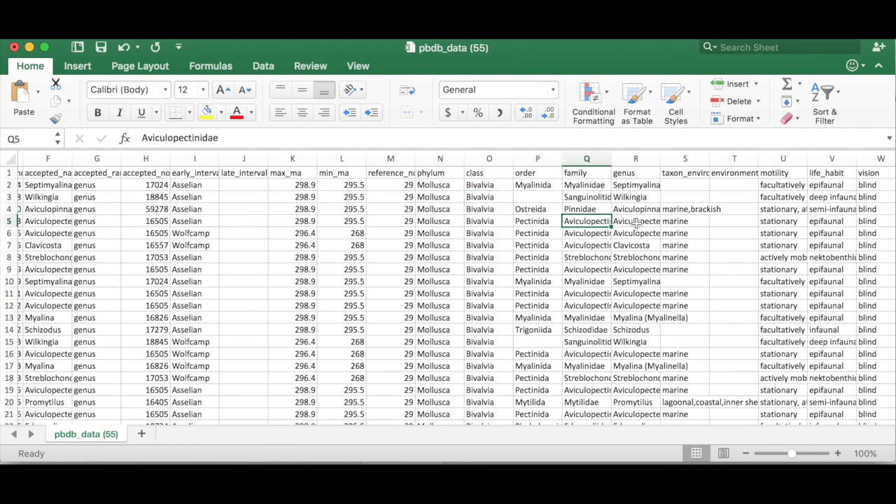
click(636, 222)
scroll(633, 223, right, 5)
scroll(633, 223, right, 2)
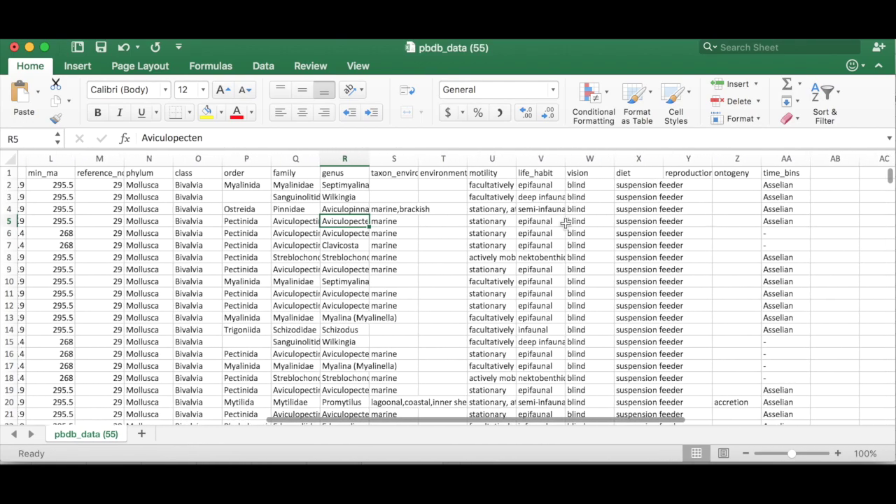
click(482, 176)
click(528, 174)
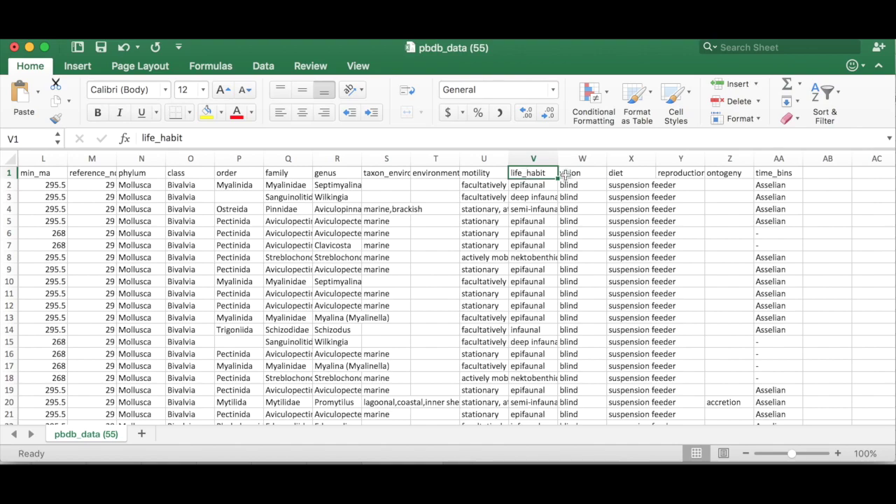
click(565, 175)
click(616, 175)
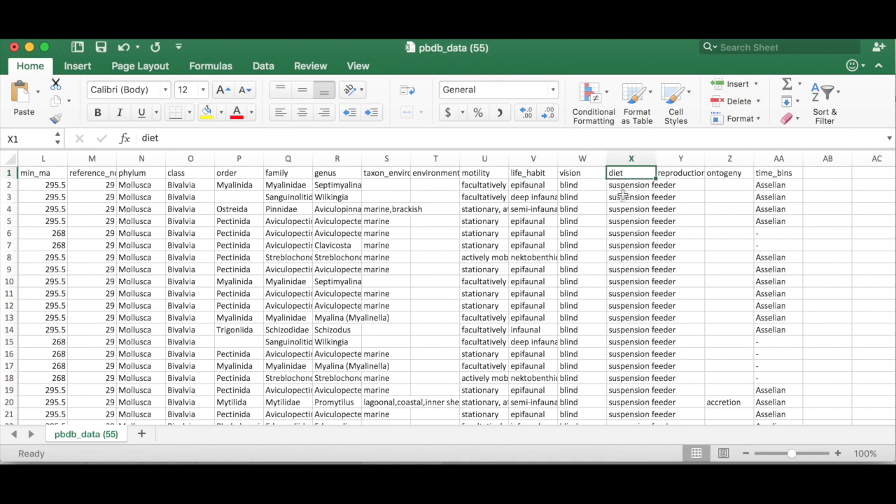
click(619, 243)
scroll(621, 242, right, 2)
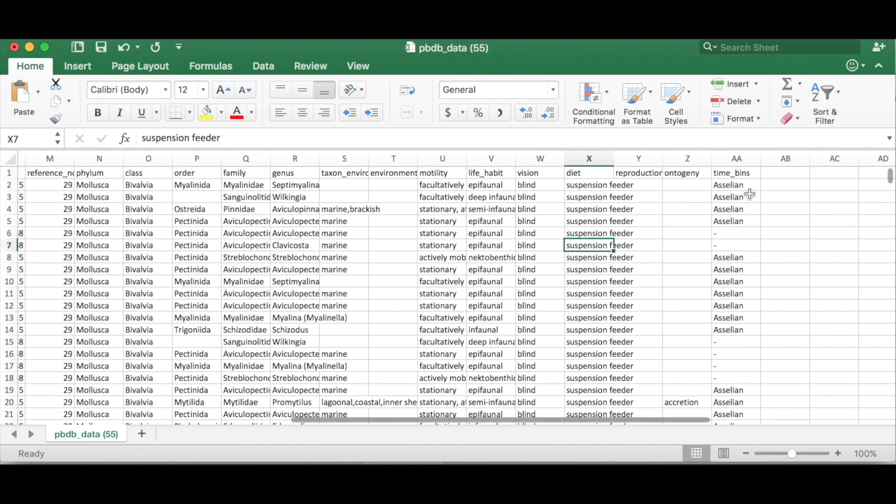
click(742, 198)
scroll(742, 199, down, 20)
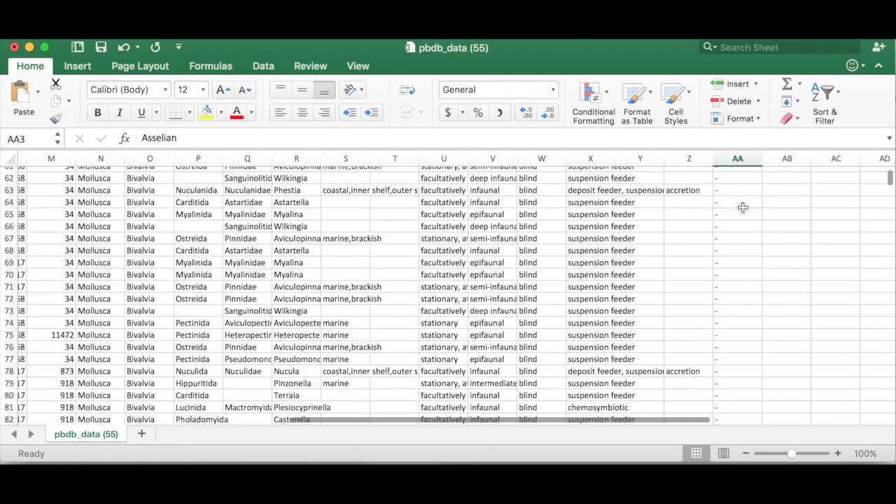
scroll(742, 204, down, 17)
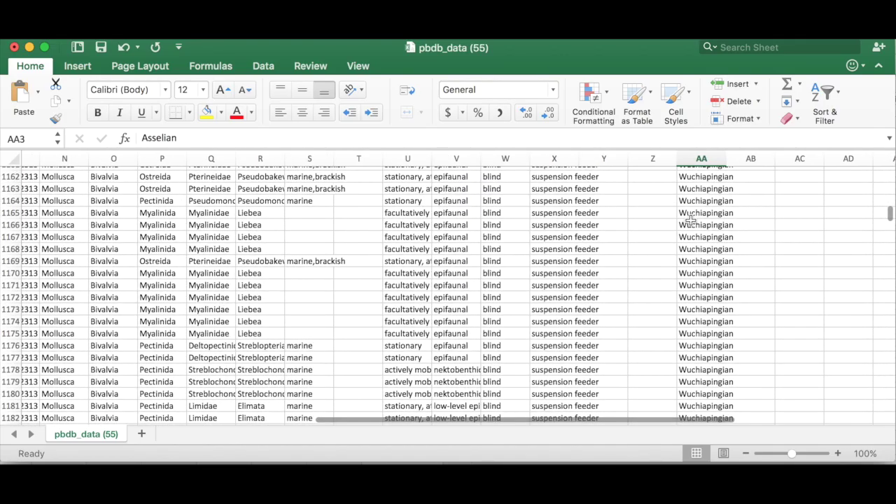
scroll(690, 221, up, 20)
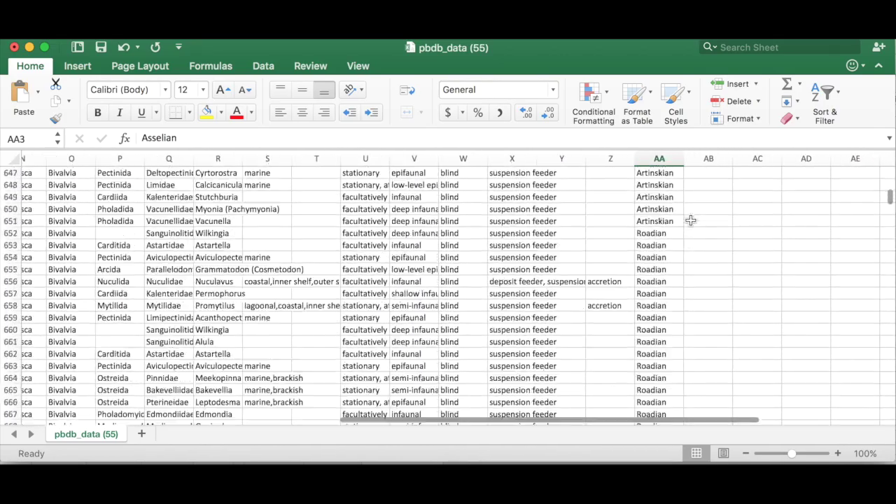
scroll(690, 221, up, 10)
scroll(690, 220, left, 10)
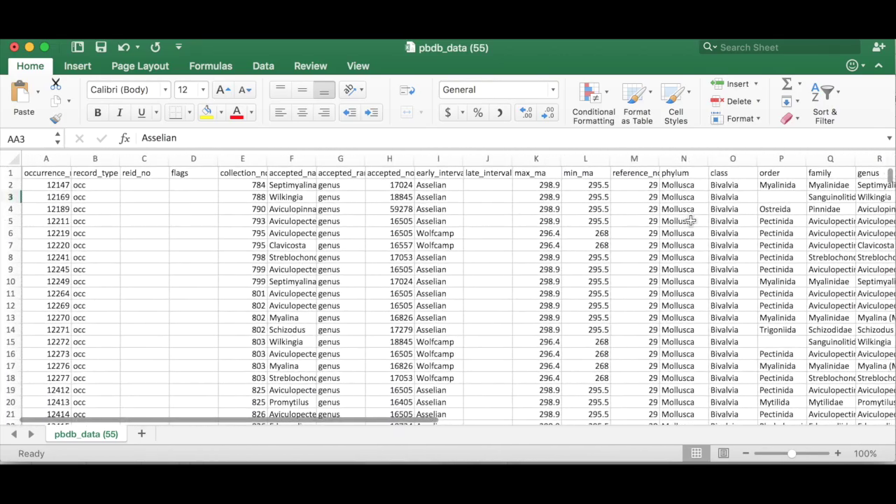
scroll(504, 247, down, 15)
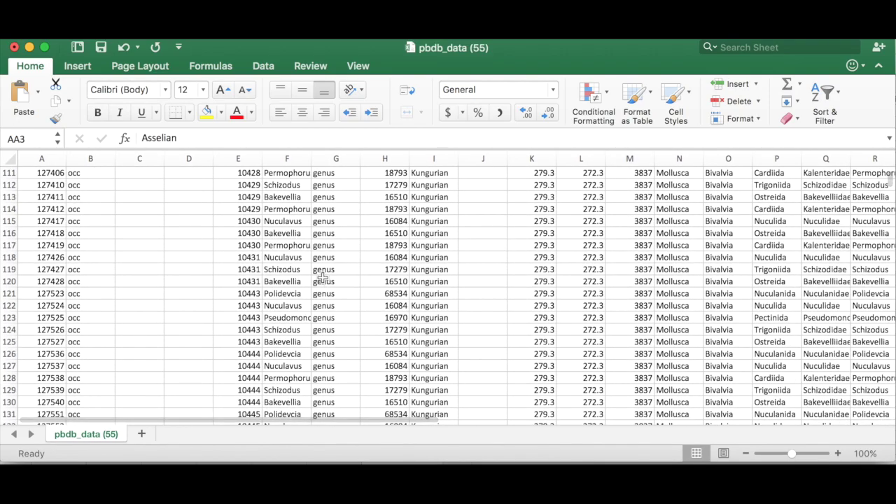
click(286, 265)
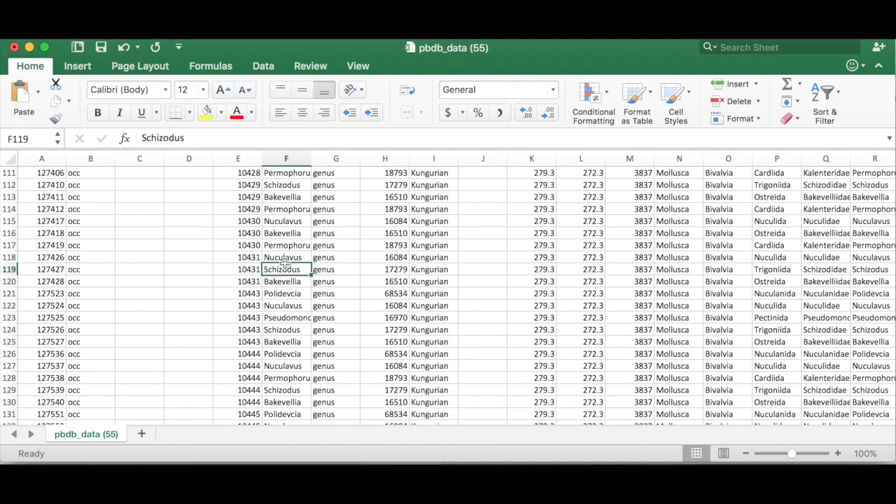
scroll(285, 264, up, 20)
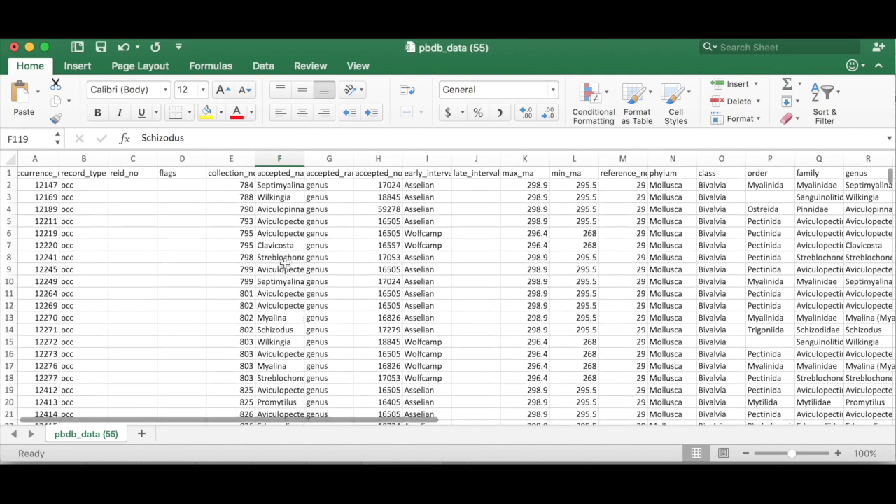
scroll(286, 263, right, 11)
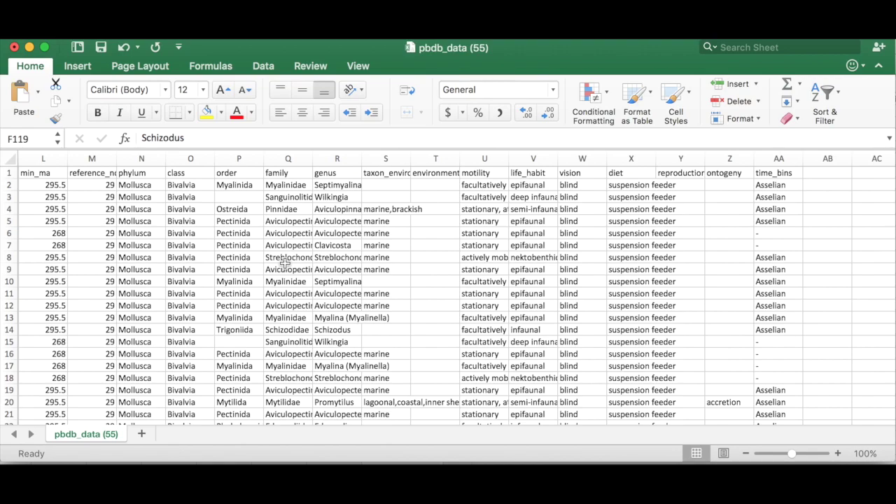
click(353, 246)
scroll(354, 250, left, 10)
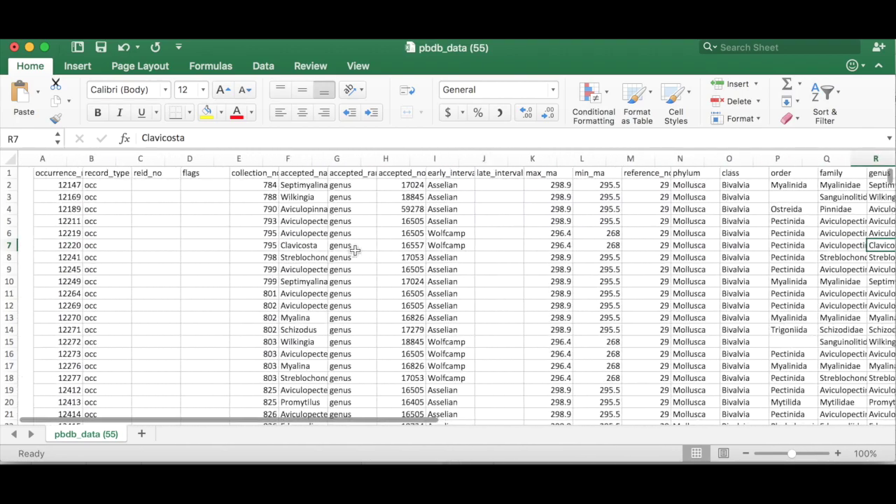
scroll(355, 250, right, 3)
scroll(355, 250, down, 20)
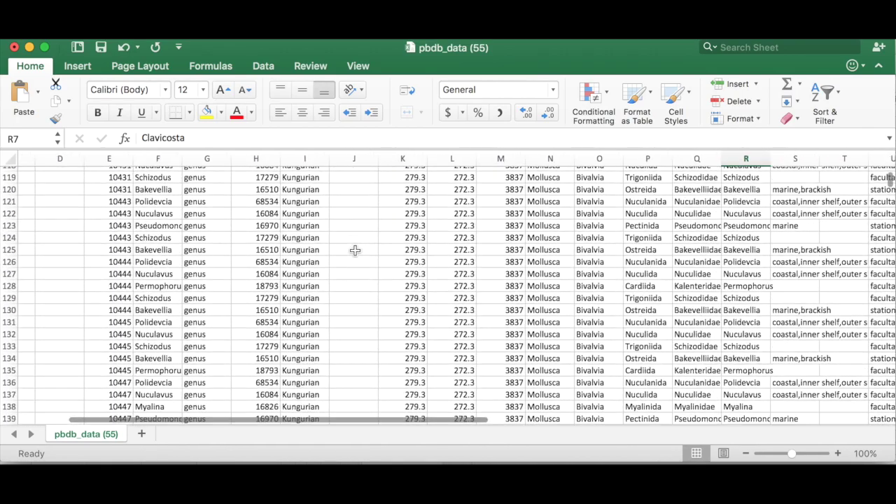
scroll(355, 250, up, 20)
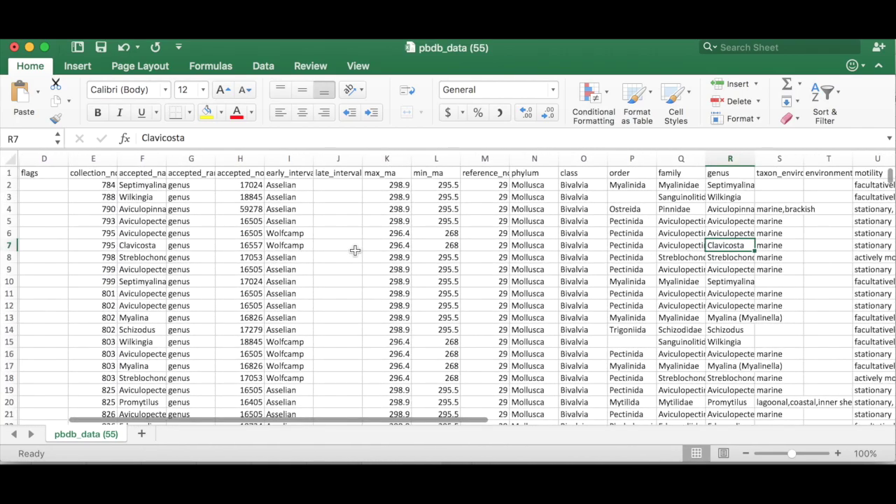
scroll(355, 249, left, 1)
scroll(355, 250, left, 2)
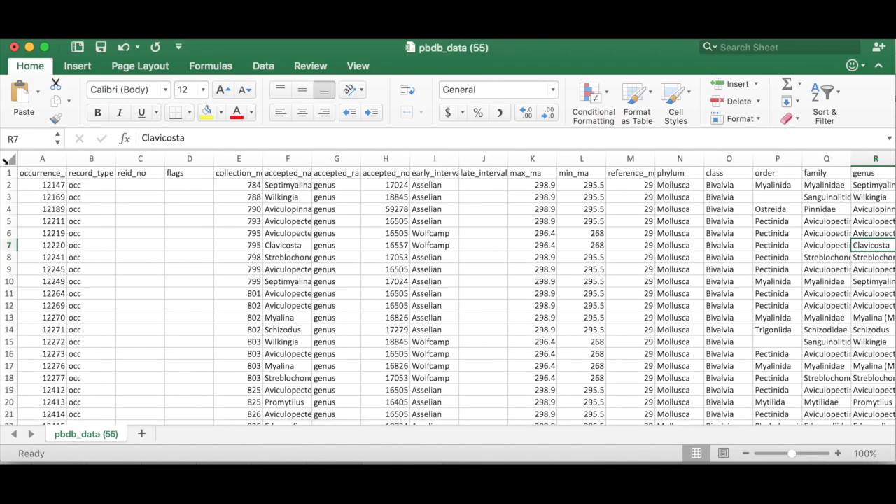
click(5, 160)
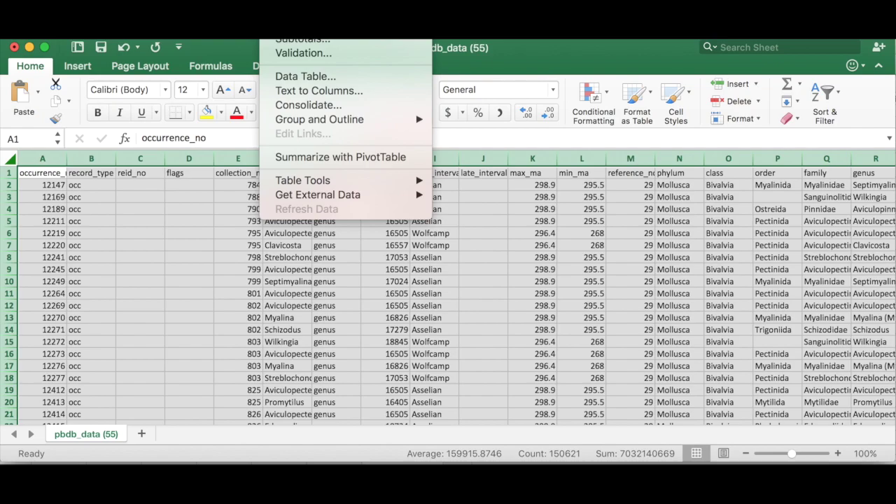
Summarize the selected data with a PivotTable placed on a new worksheet.
click(306, 161)
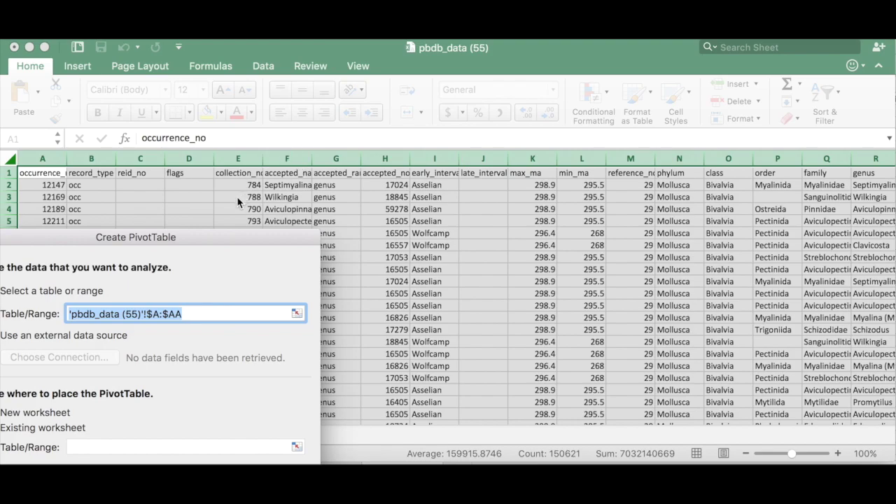
drag(226, 236, 364, 112)
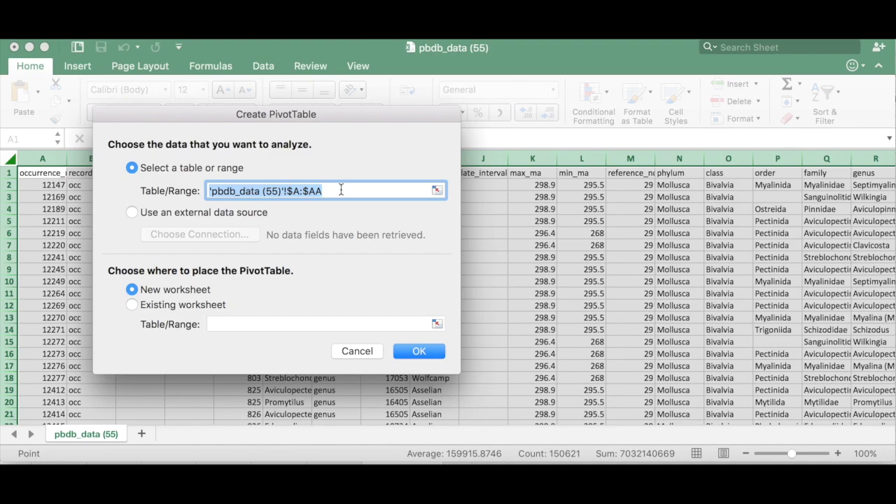
click(423, 357)
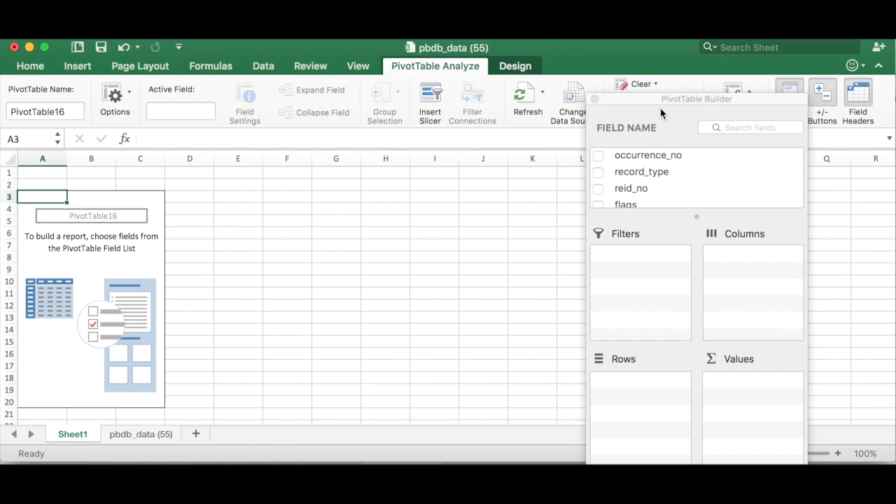
Check the family field so the pivot counts families.
drag(660, 105, 661, 56)
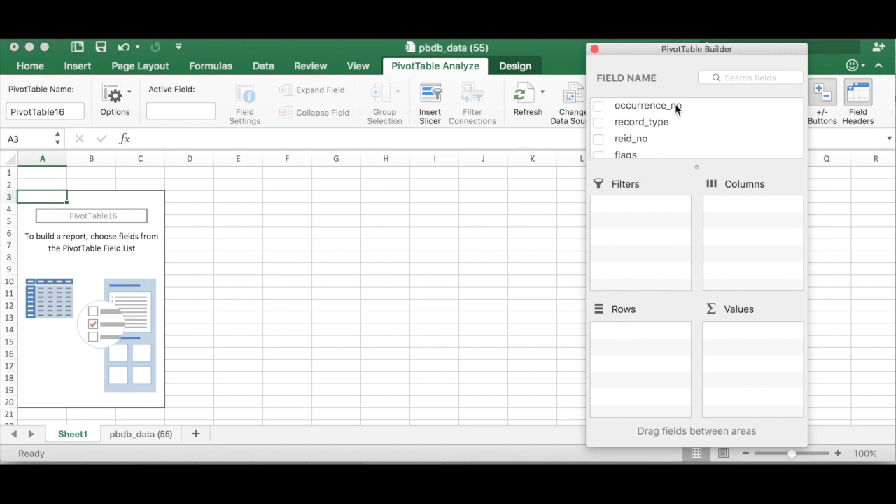
scroll(677, 108, up, 3)
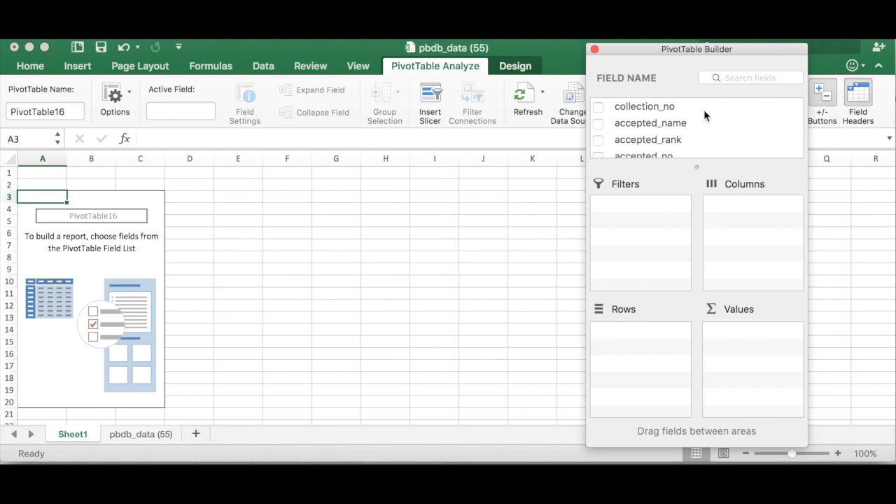
scroll(703, 110, down, 10)
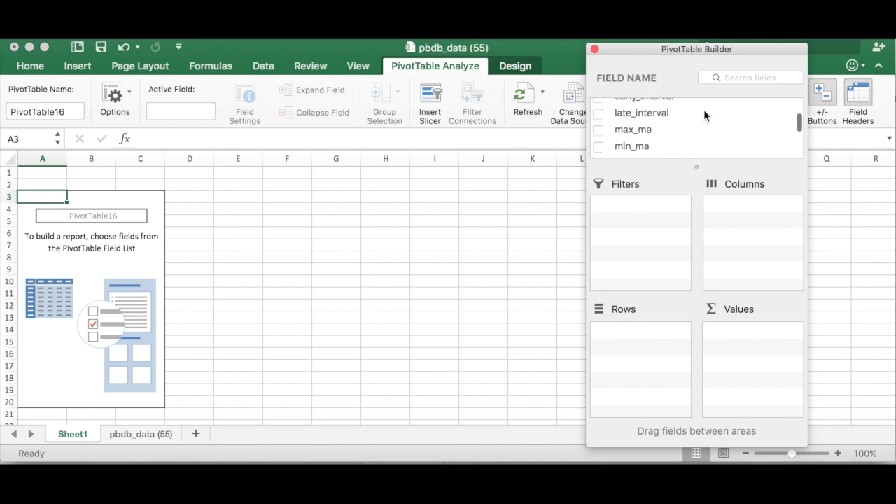
scroll(703, 110, down, 3)
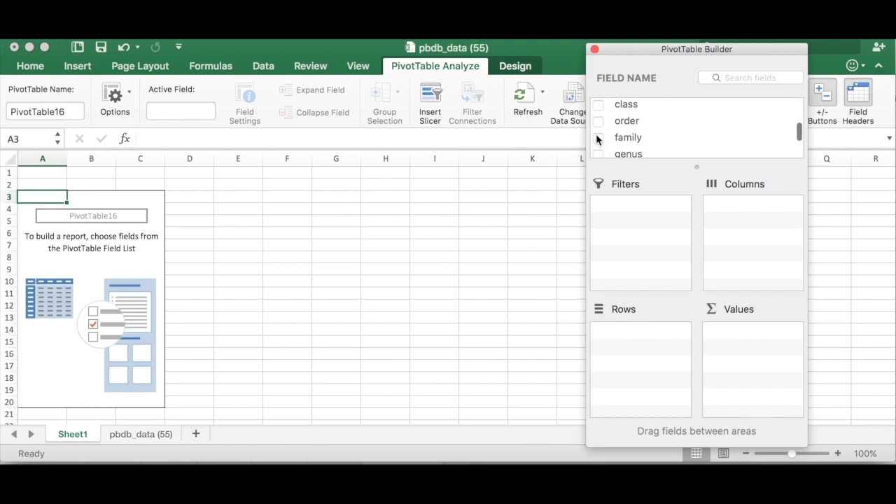
click(598, 137)
Add motility and time_bins to the pivot, making time_bins the row labels.
scroll(662, 116, down, 5)
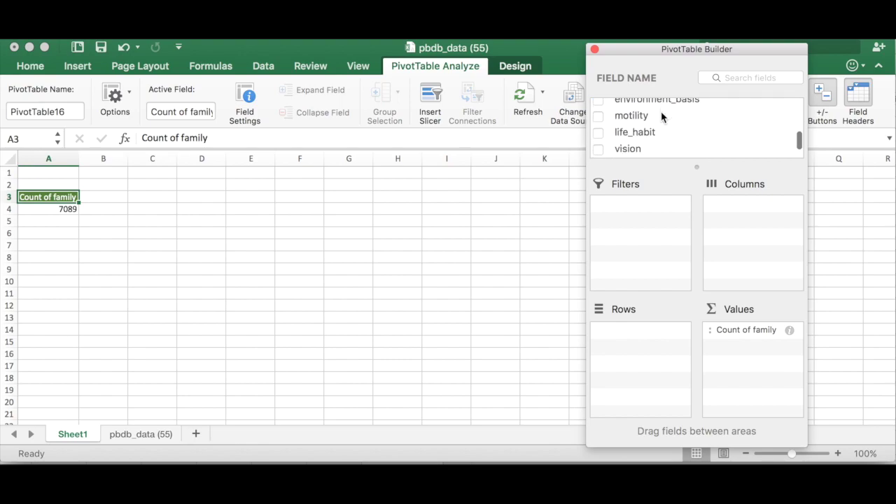
click(598, 116)
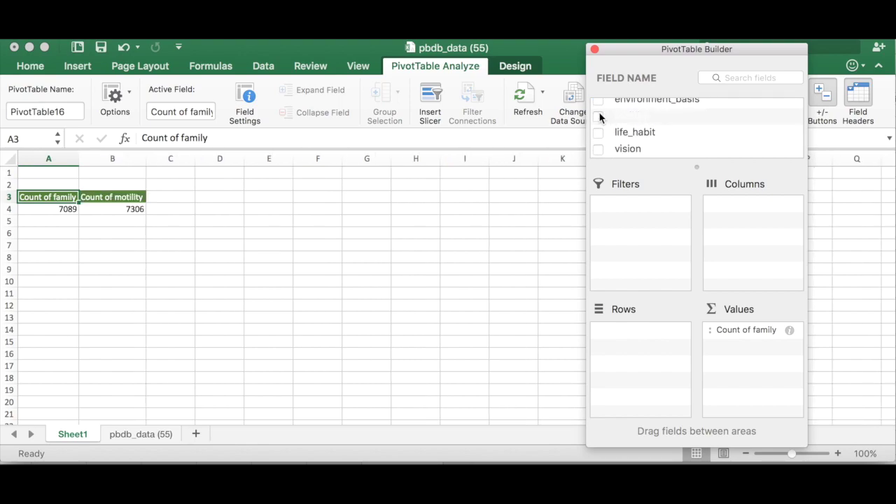
scroll(650, 115, down, 3)
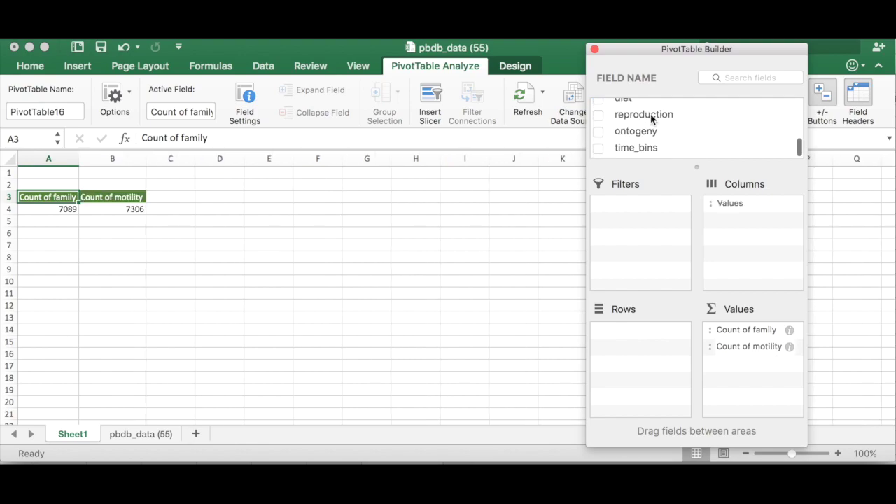
click(599, 149)
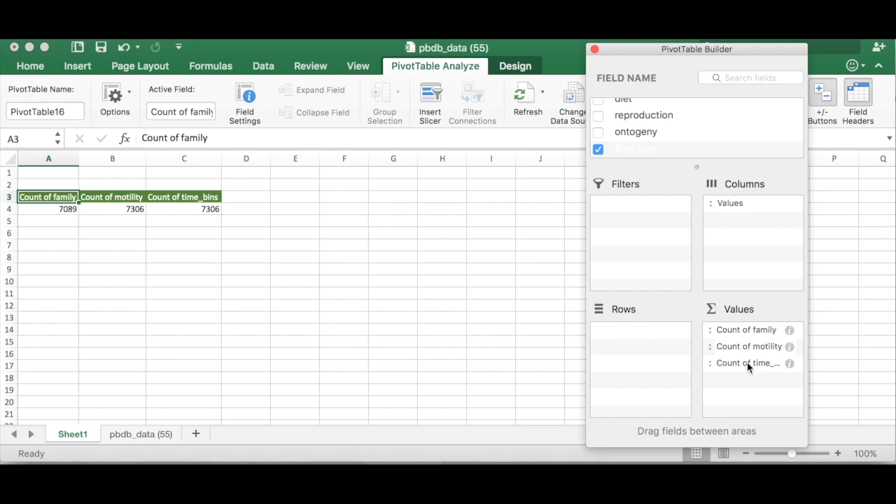
drag(747, 368, 642, 368)
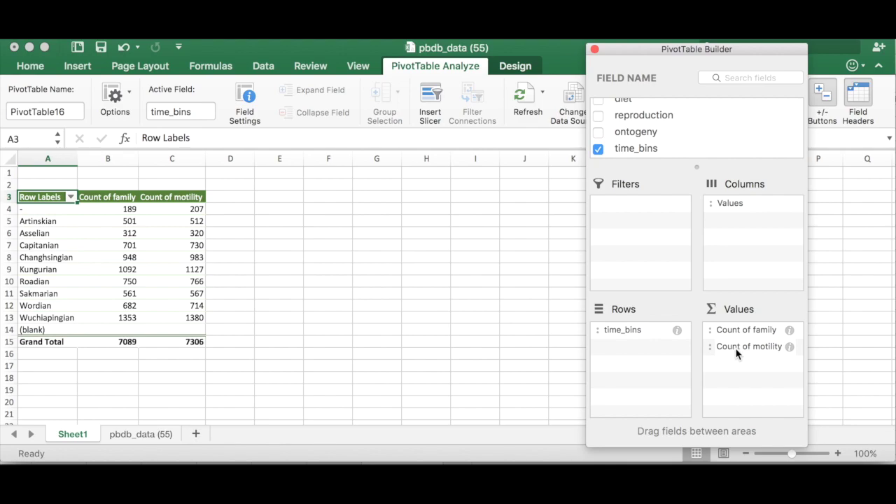
Move motility into the pivot columns and check the Changhsingian facultatively mobile count.
drag(736, 354, 738, 272)
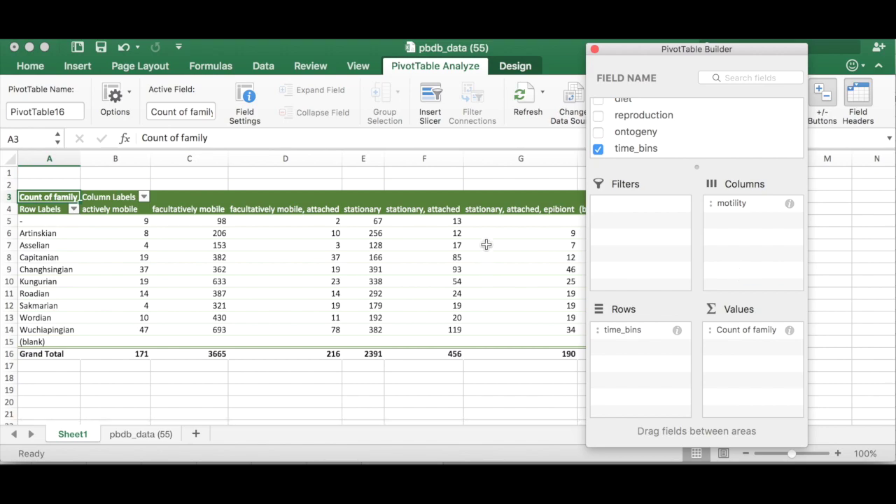
drag(706, 49, 767, 55)
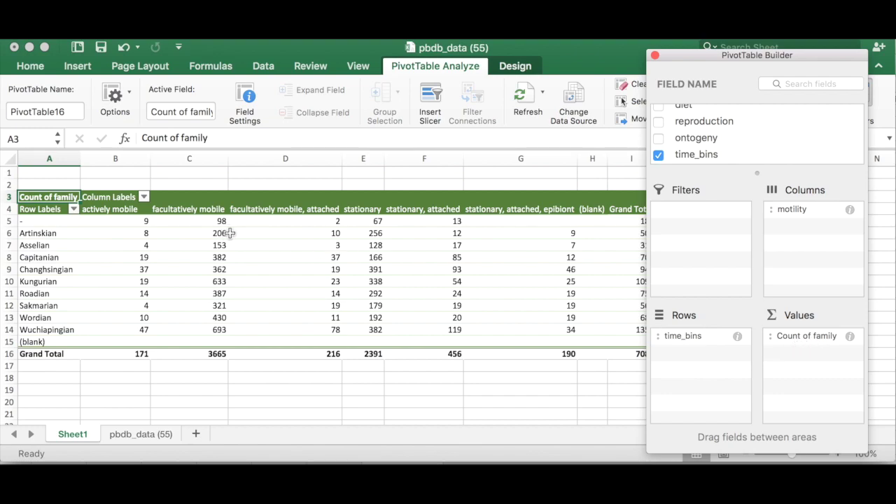
click(42, 245)
click(43, 269)
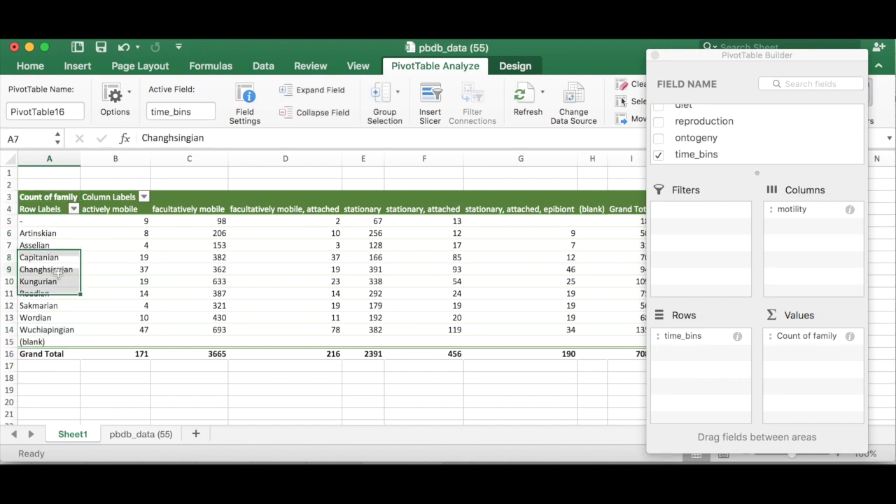
click(214, 269)
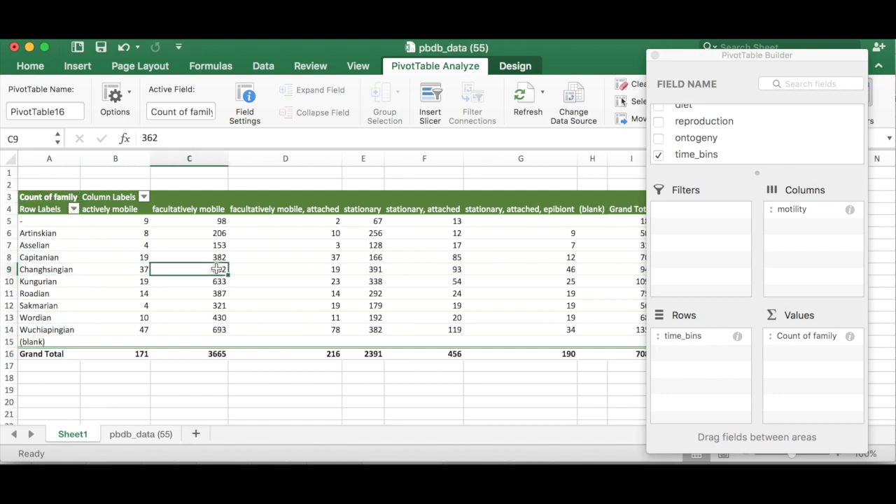
Close the PivotTable Builder and review the Sakmarian and Capitanian counts.
click(654, 56)
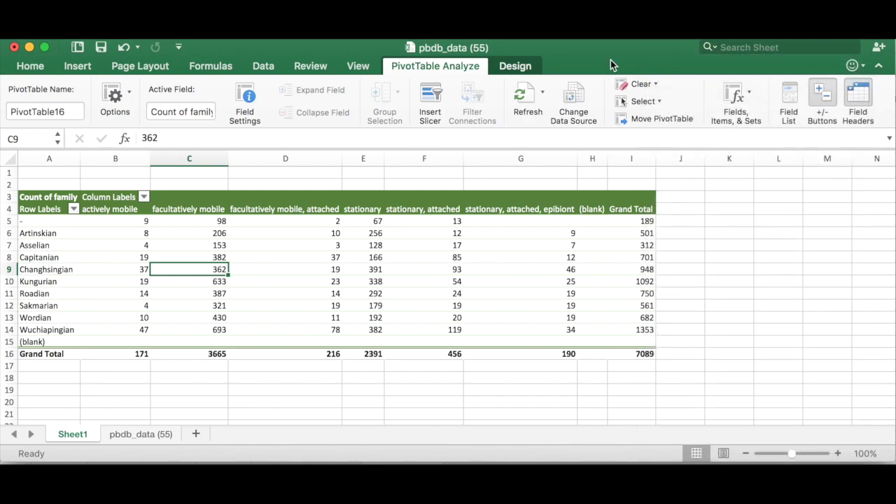
click(298, 301)
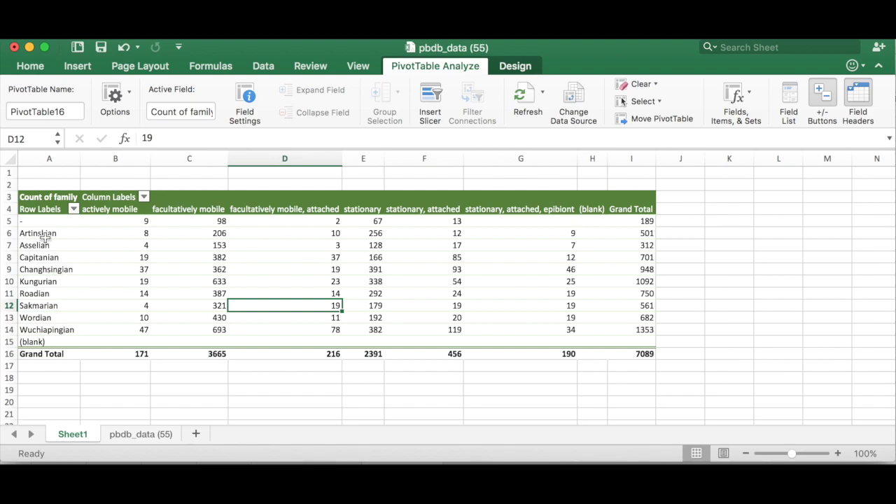
drag(44, 234, 42, 330)
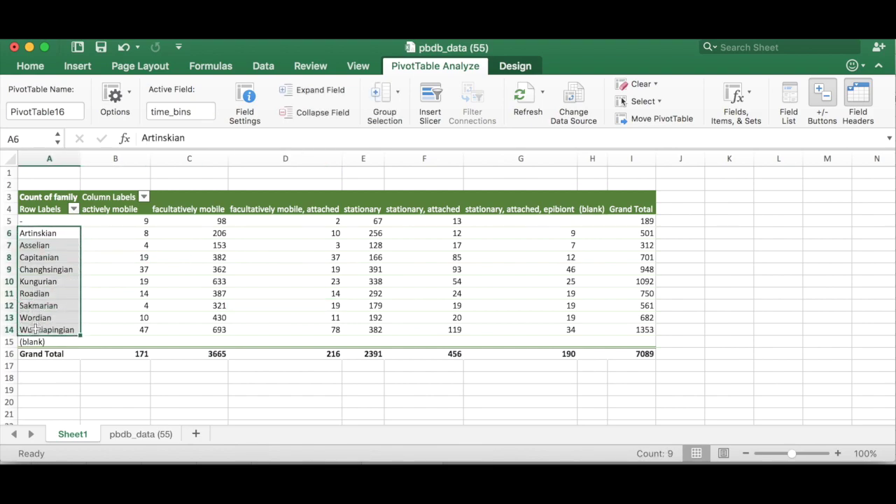
click(60, 259)
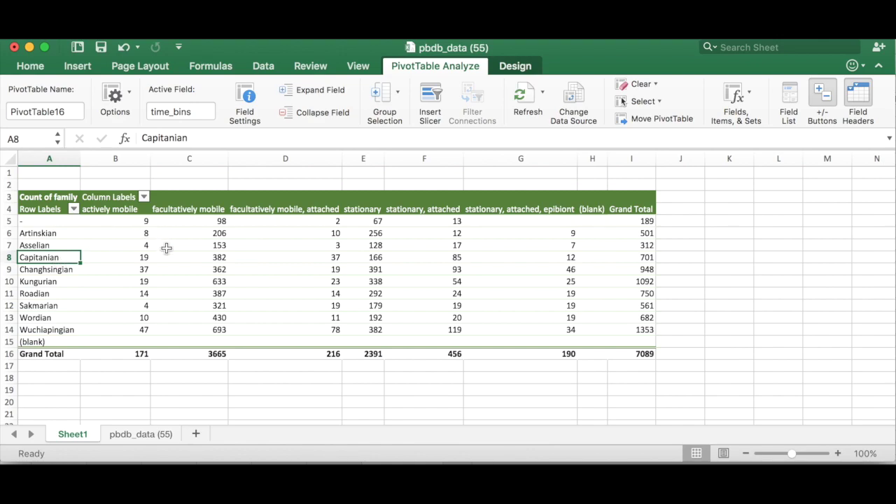
Review the dash time-bin row's counts, then start selecting from the Artinskian row.
click(42, 223)
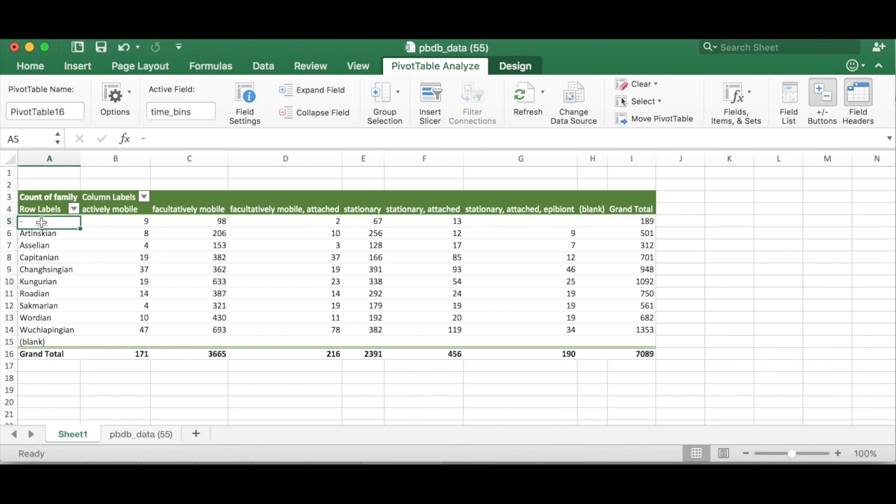
click(313, 220)
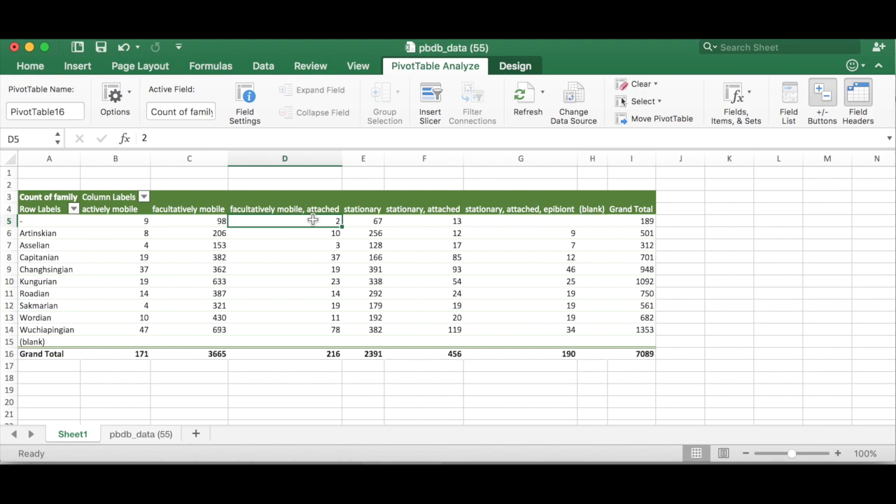
click(98, 222)
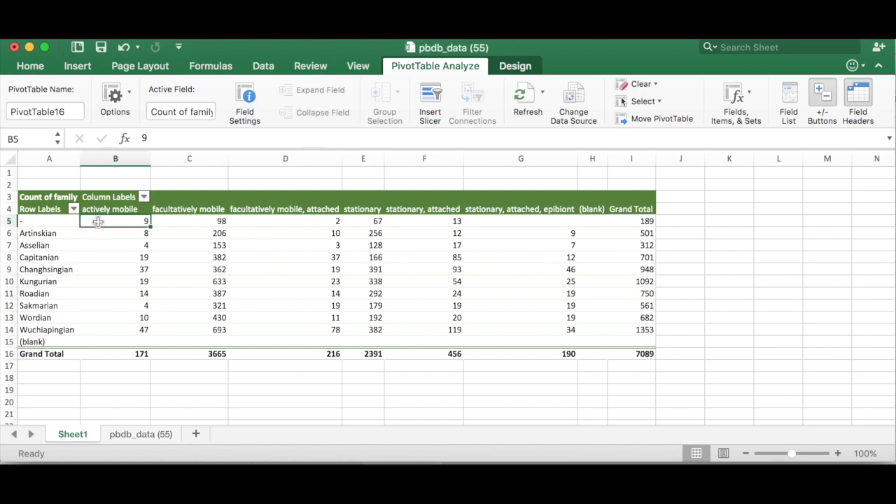
click(8, 233)
Copy the pivot's time-bin rows 6–14 into a new Sheet2, starting at row 2.
drag(9, 233, 5, 331)
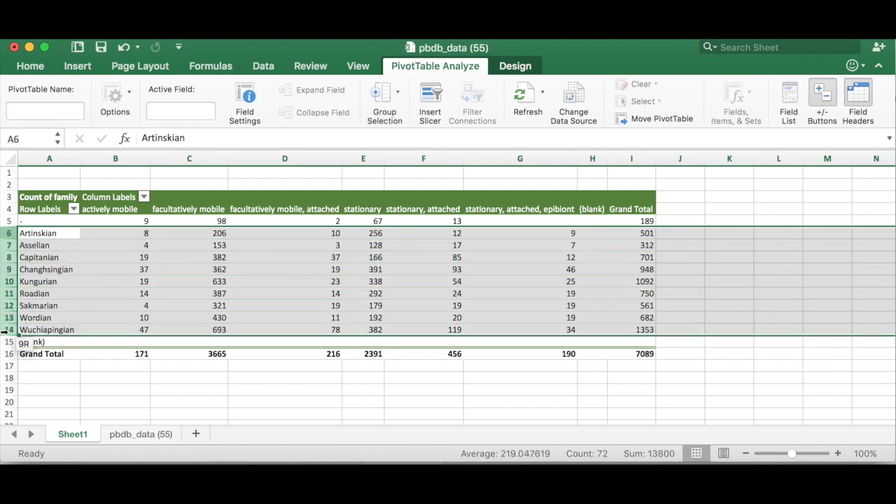
key(super+c)
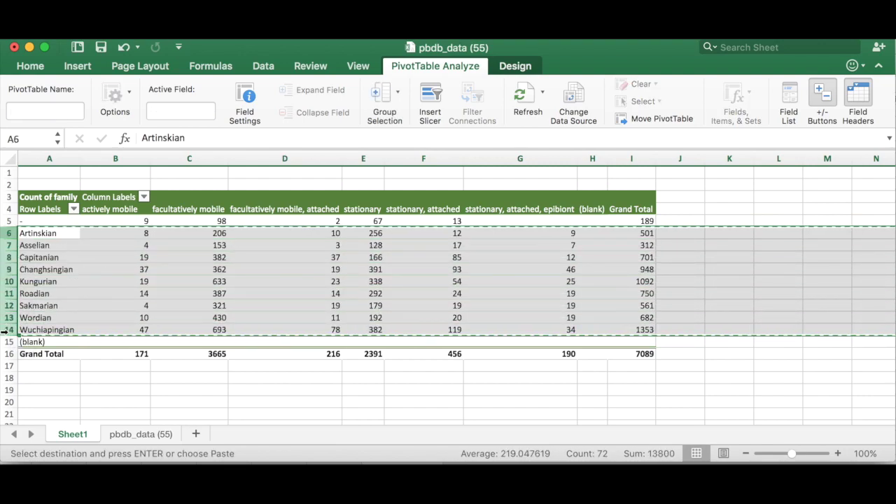
click(195, 434)
click(8, 172)
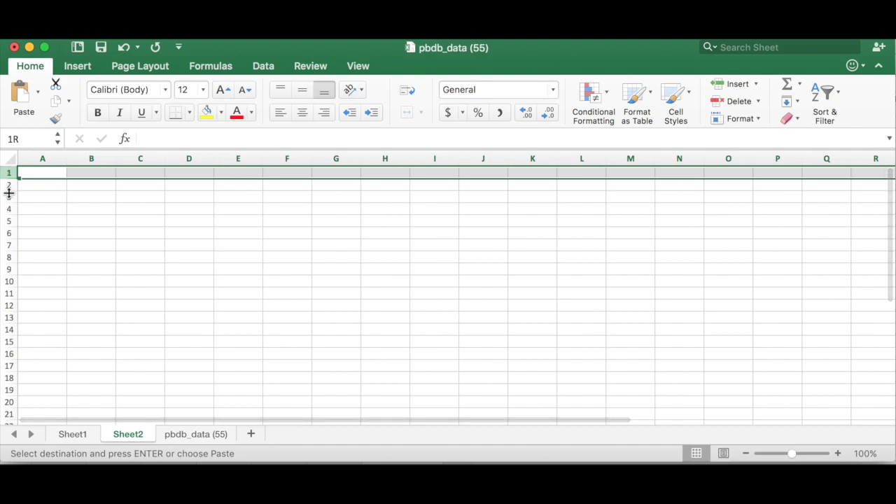
drag(9, 191, 9, 187)
click(8, 185)
key(super+v)
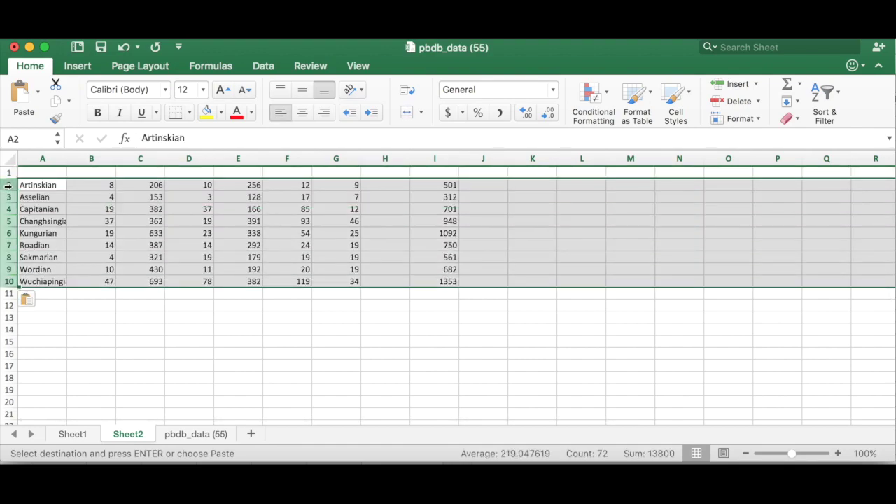
Paste the motility header row B4:I4 from Sheet1 into Sheet2 cell B1.
click(186, 435)
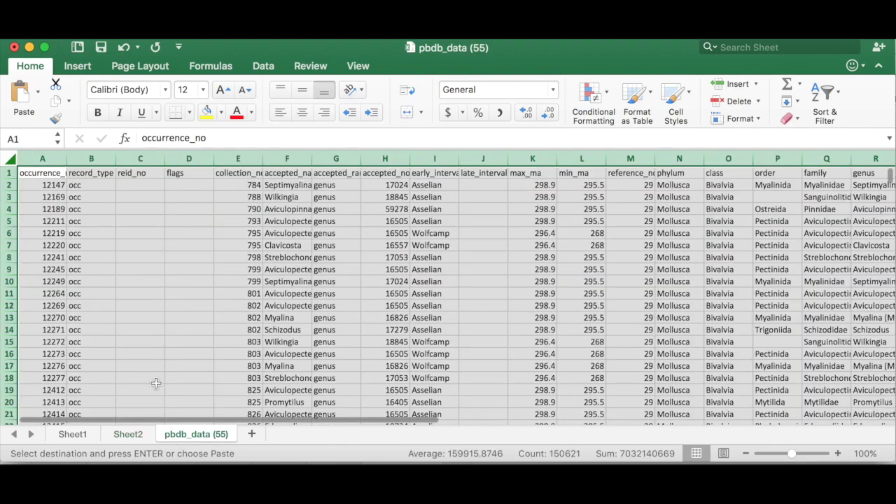
click(73, 435)
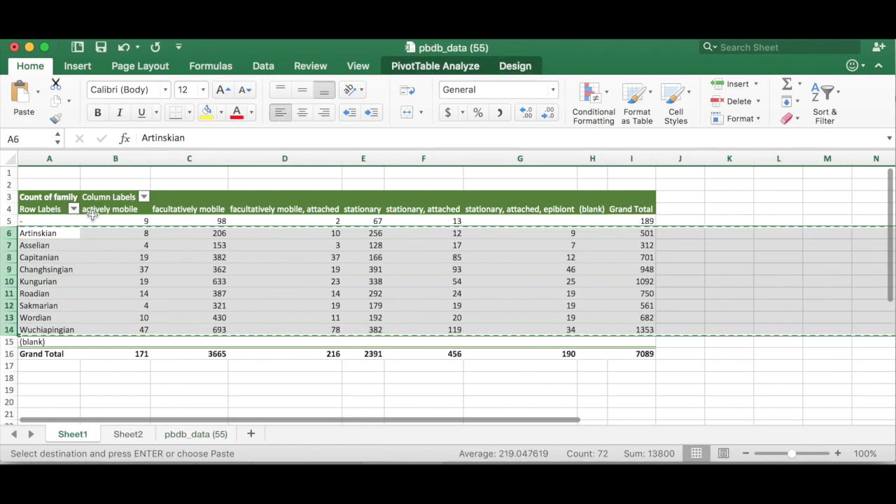
drag(106, 213, 624, 212)
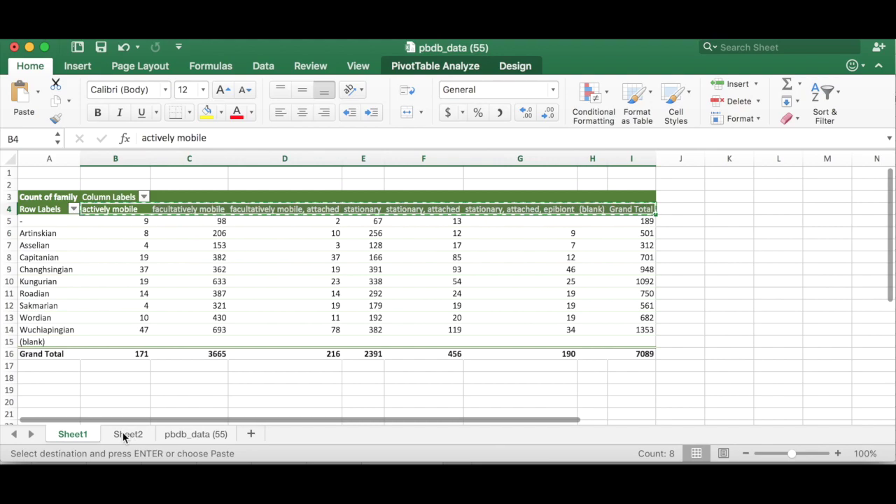
click(126, 434)
click(92, 173)
key(super+v)
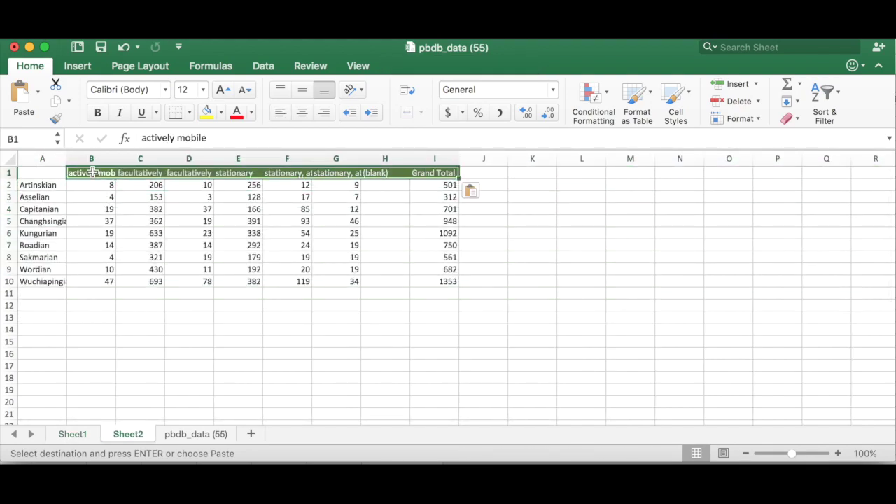
Check the pasted Capitanian and Changhsingian counts on Sheet2, then deselect the data.
click(156, 209)
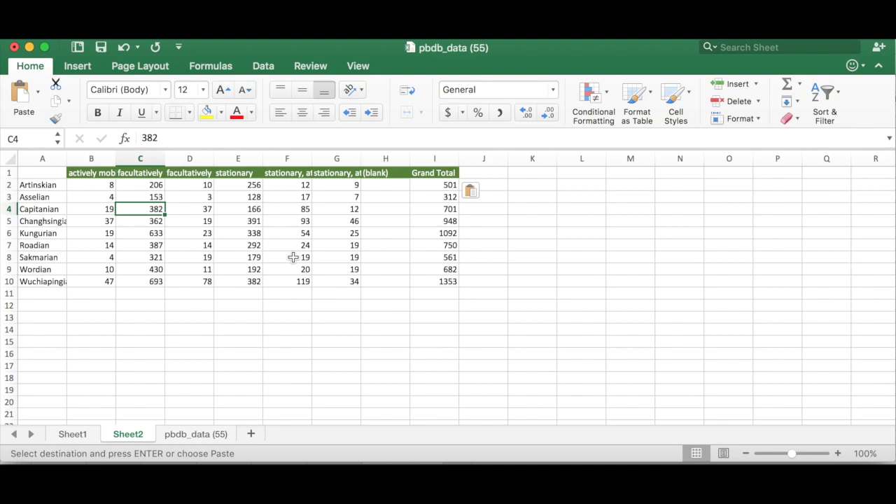
click(223, 224)
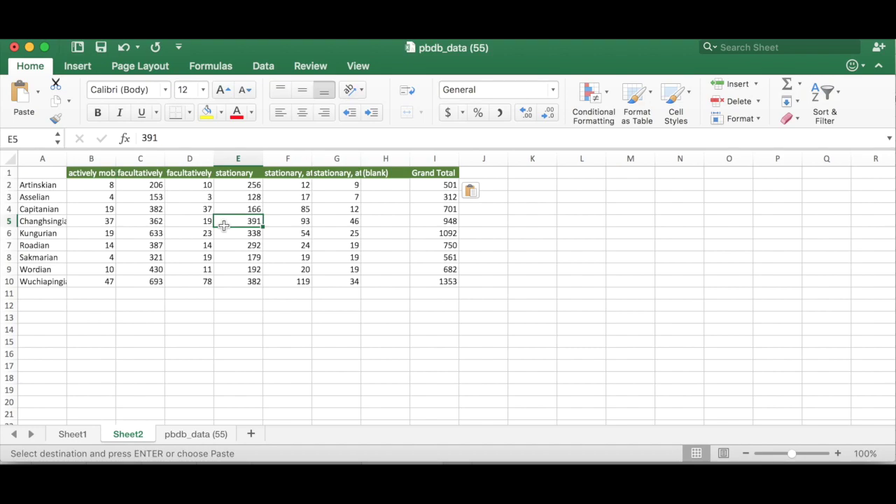
click(218, 346)
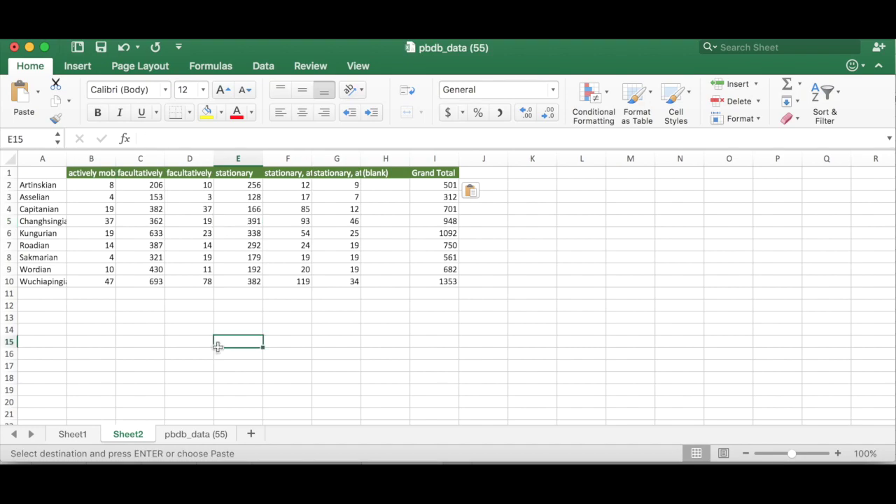